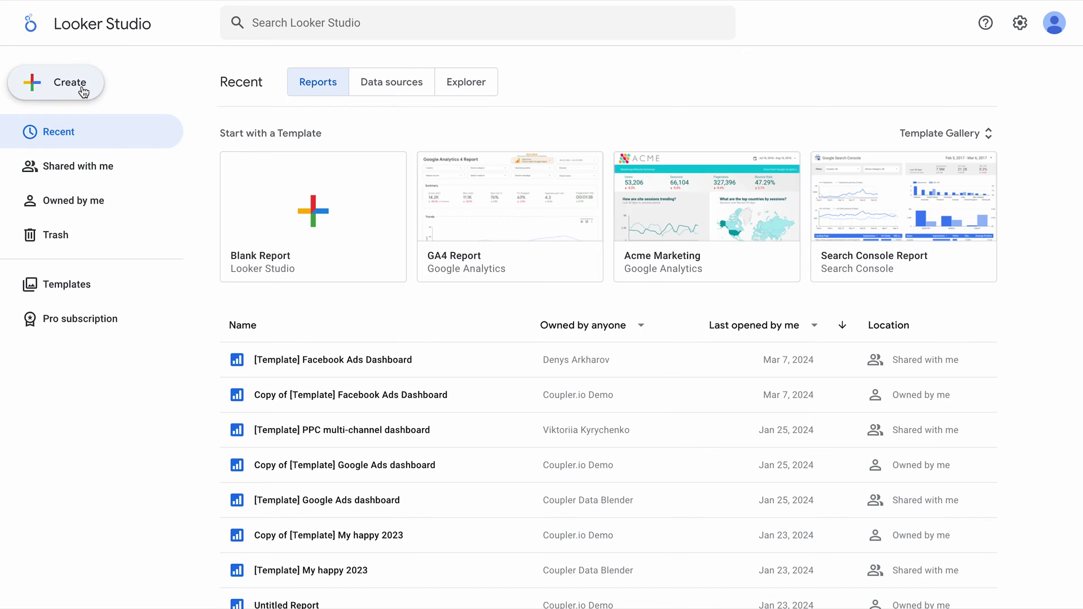
Create a new data source with the Google Sheets connector and authorize it
left_click(79, 88)
left_click(88, 160)
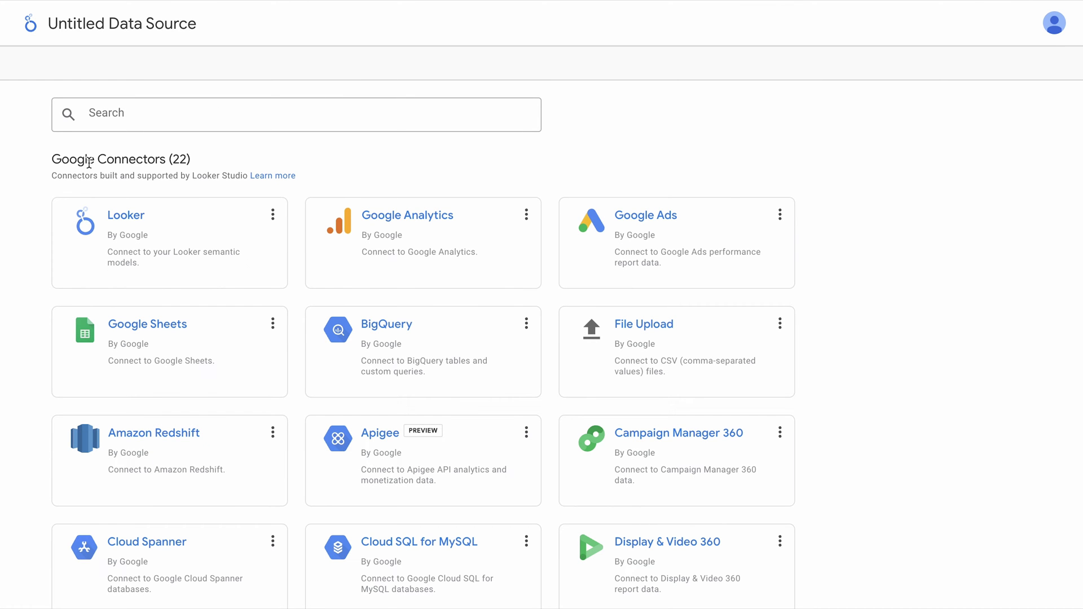
left_click(133, 337)
left_click(109, 305)
Authorize with the Google account and pick worksheet 2024-01 of Facebook_Ads_data_2024
left_click(605, 232)
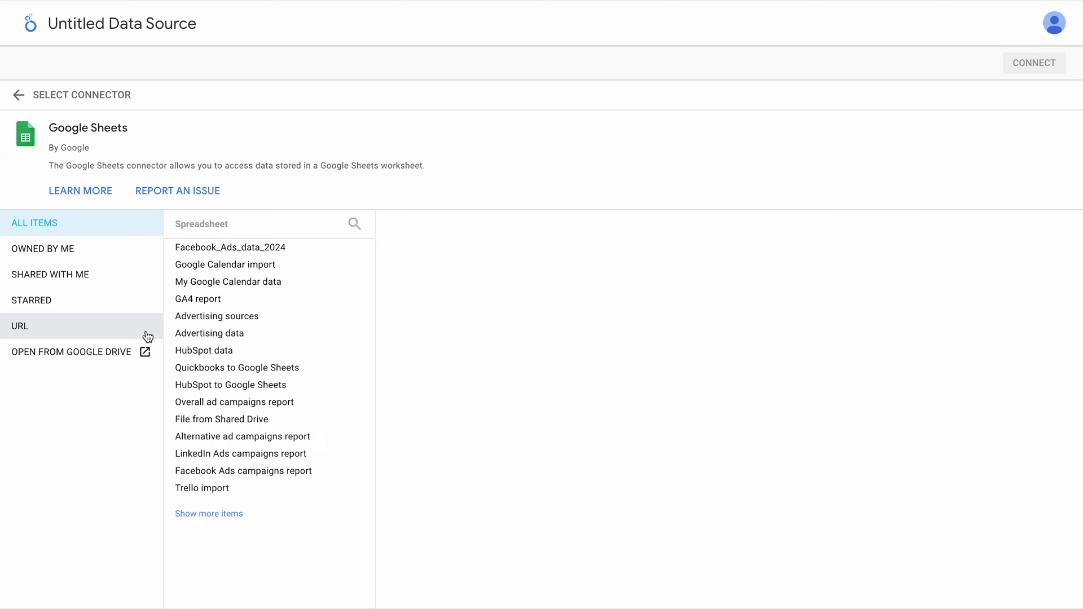
left_click(229, 253)
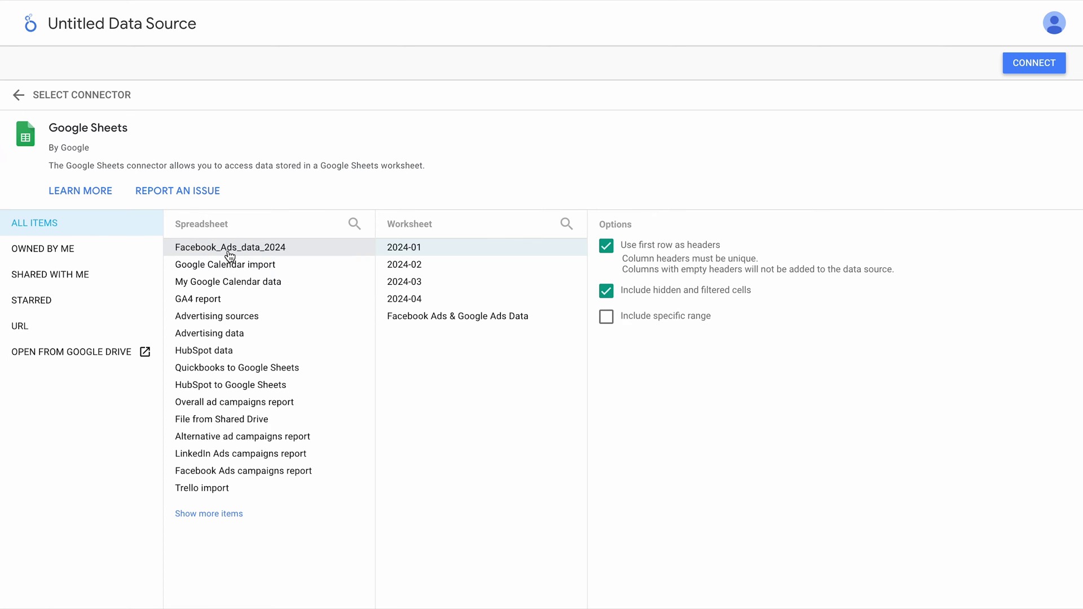
left_click(392, 266)
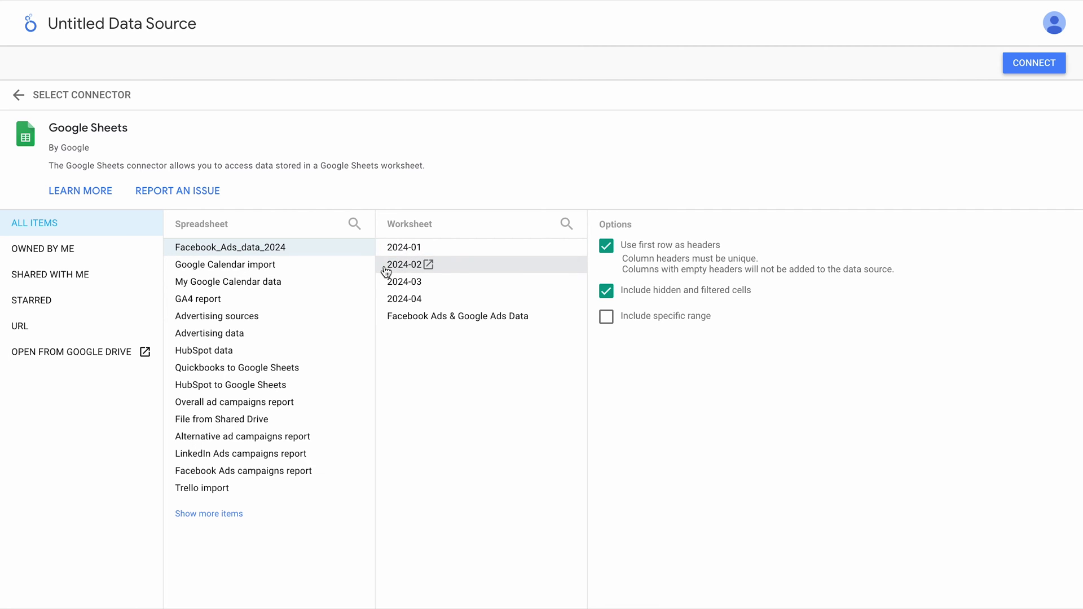
left_click(385, 284)
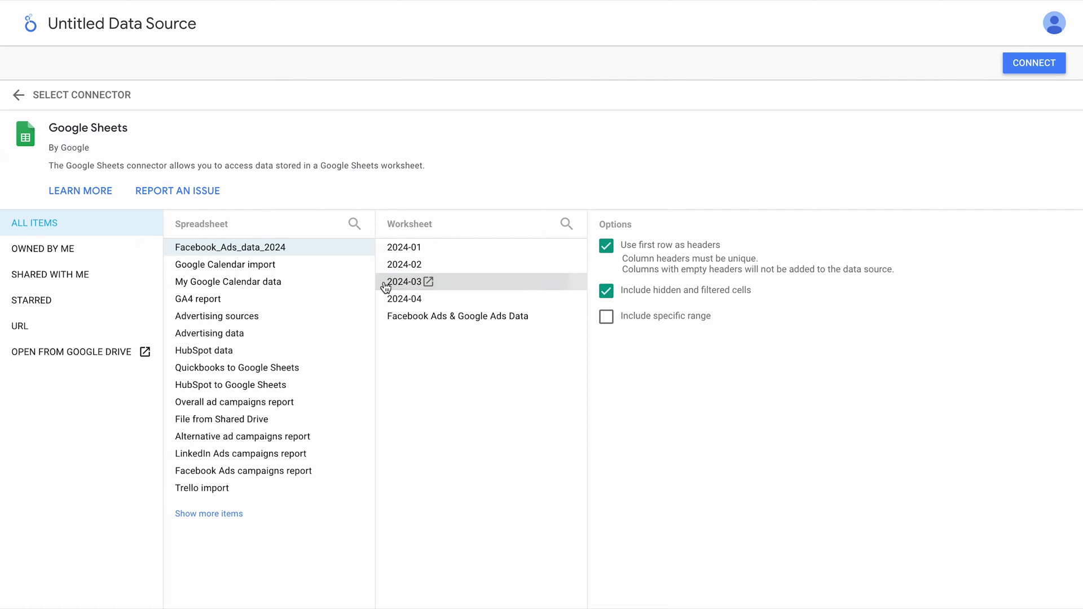
left_click(384, 247)
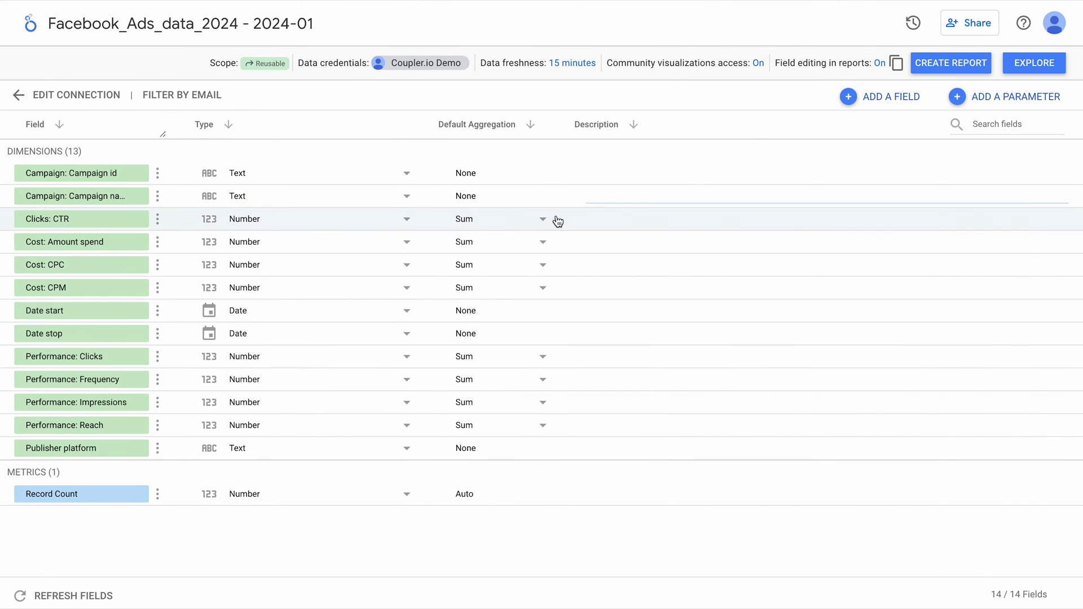
Set Cost: Amount spend, Cost: CPC and Cost: CPM to Currency USD - US Dollar ($)
left_click(406, 243)
mouse_move(367, 395)
scroll(447, 397, "down", 10)
left_click(475, 466)
left_click(406, 265)
left_click(450, 414)
left_click(406, 287)
mouse_move(366, 434)
left_click(513, 415)
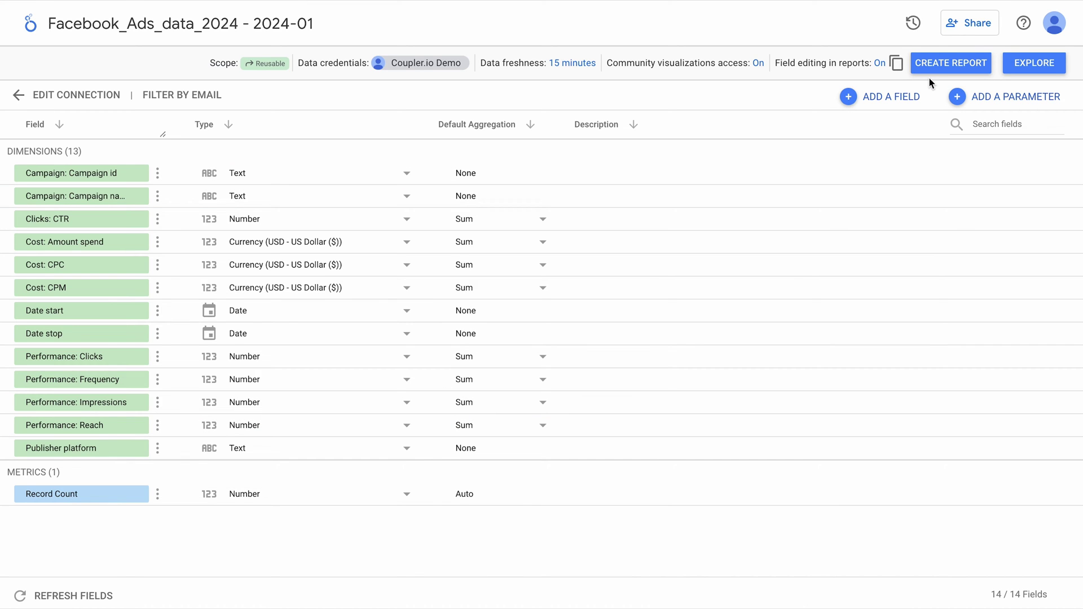
Create a report from the 2024-01 data source and confirm adding the data
left_click(940, 66)
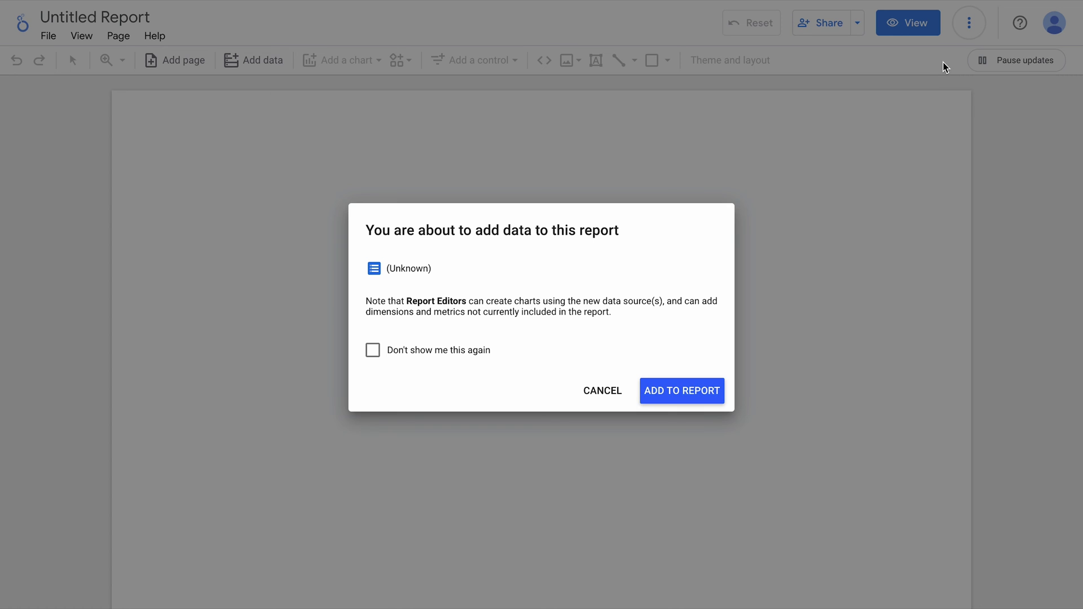
left_click(705, 390)
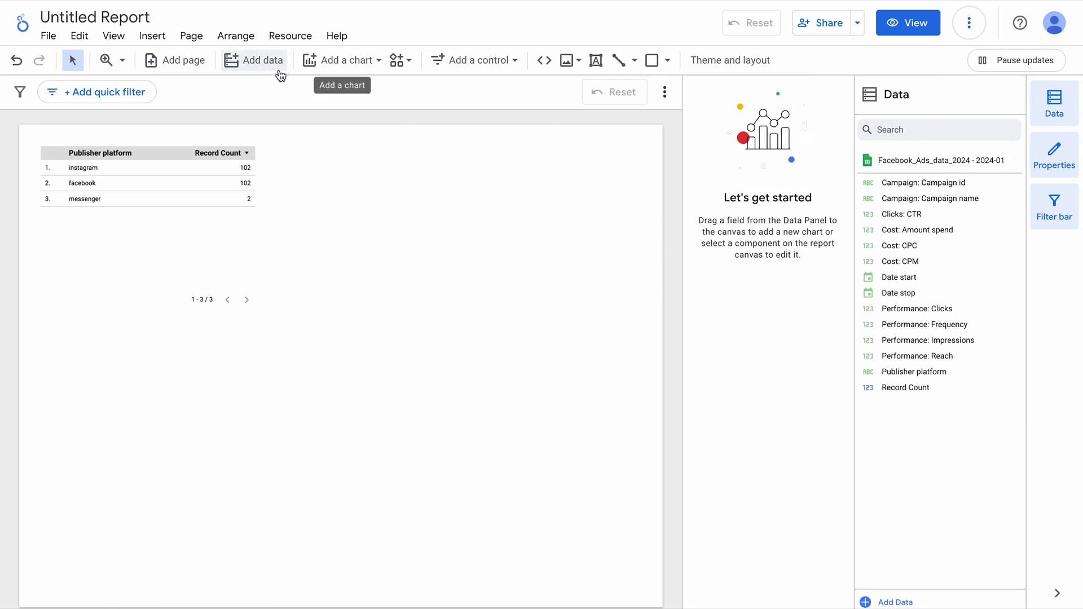
Add Facebook_Ads_data_2024 worksheet 2024-02 via Google Sheets and expand its field list
left_click(252, 59)
left_click(198, 507)
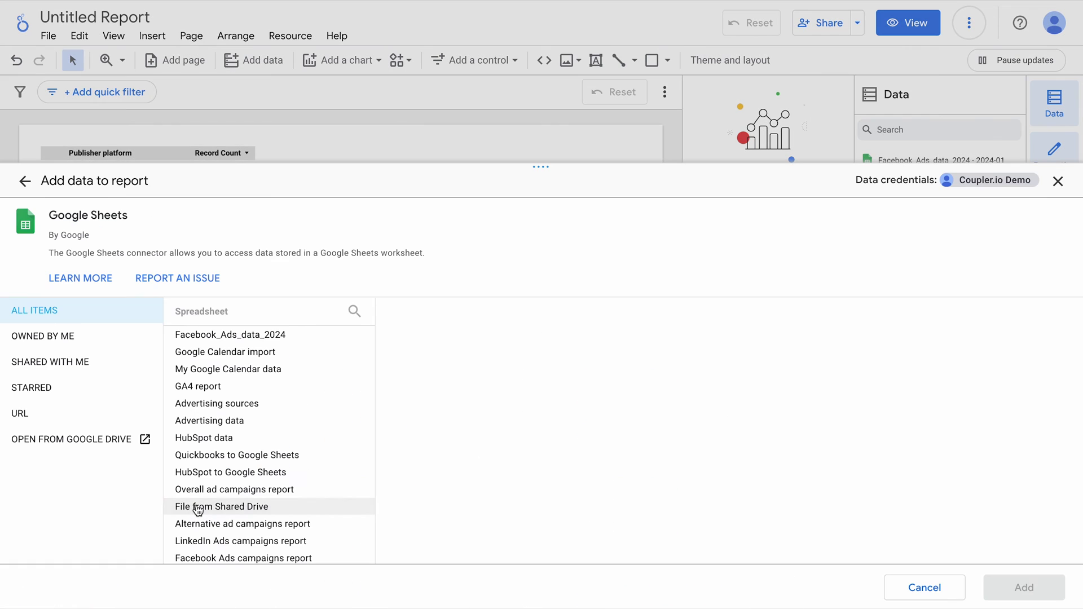
left_click(205, 337)
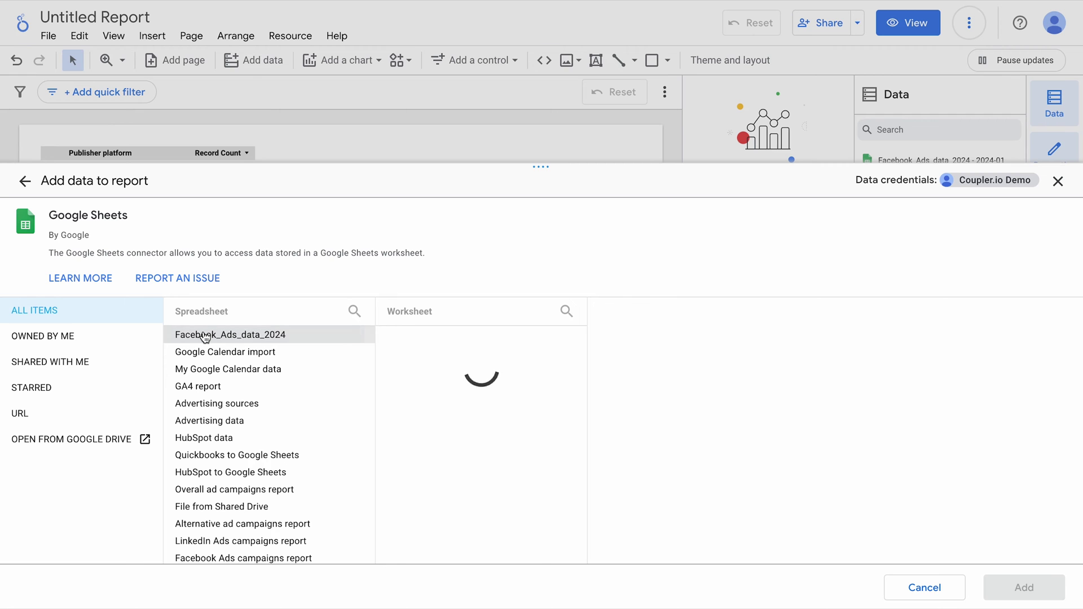
left_click(423, 354)
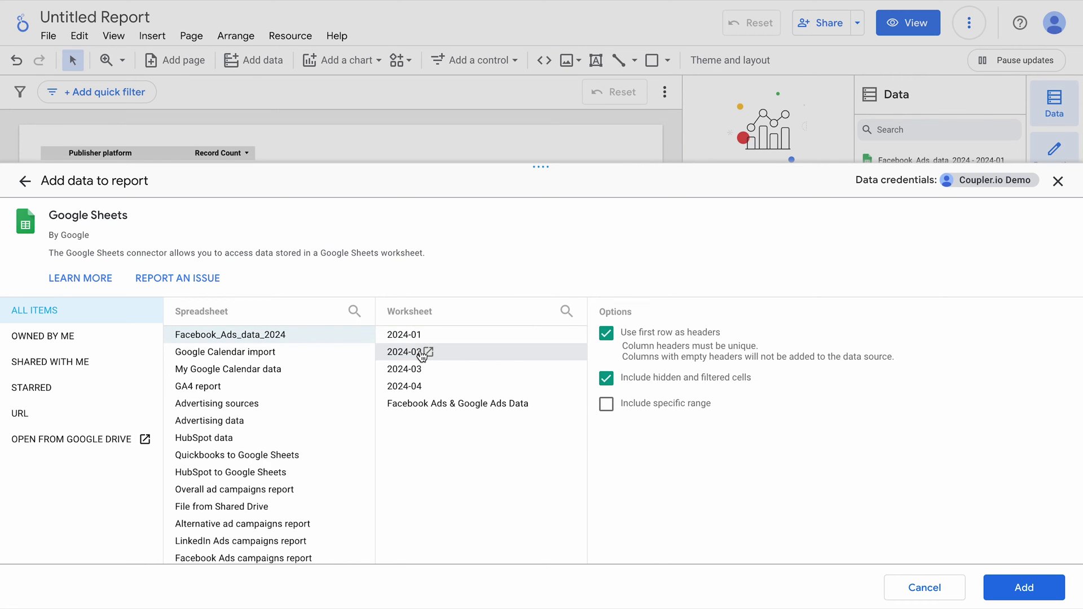
left_click(1007, 582)
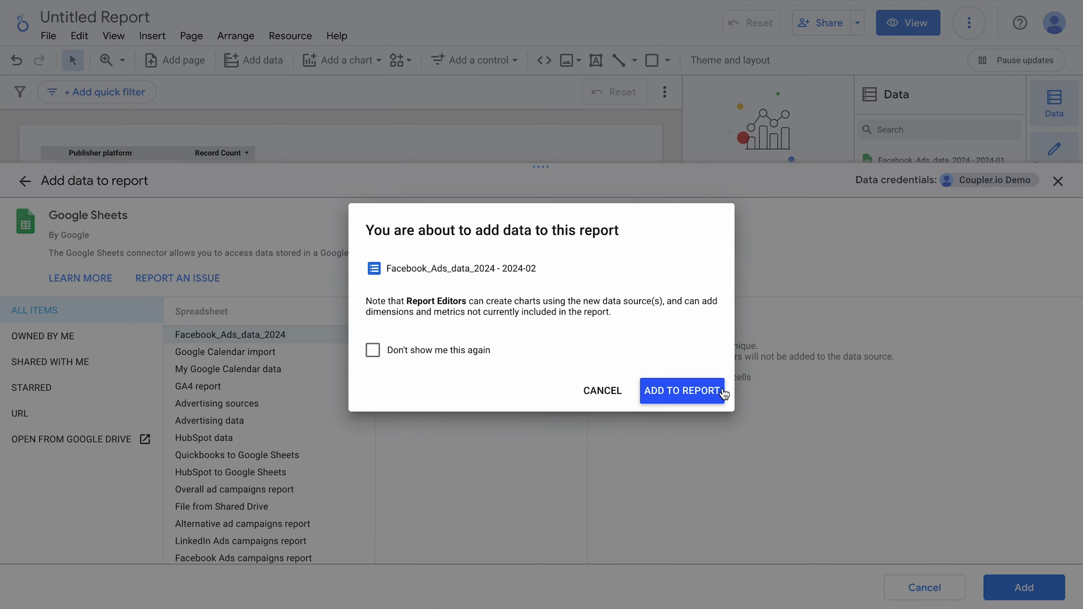
left_click(722, 393)
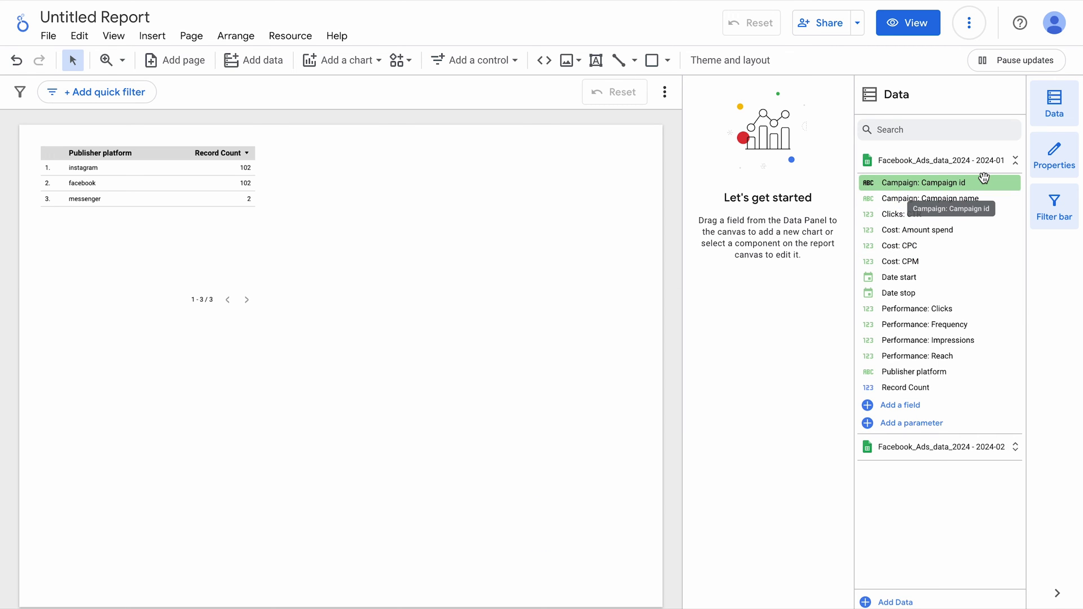
left_click(1015, 161)
left_click(1015, 183)
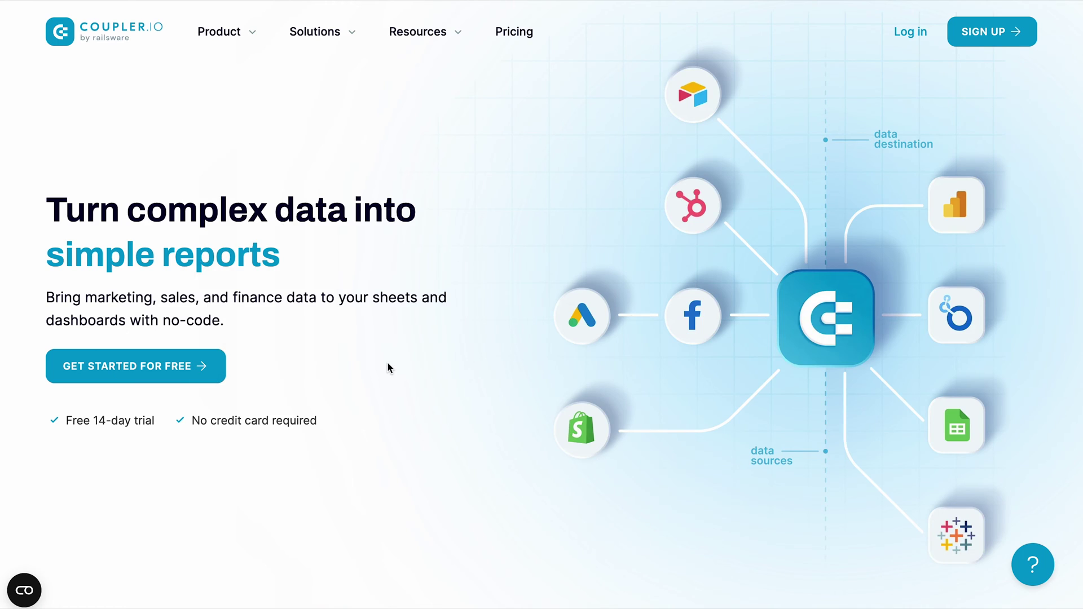
Sign up for a free Coupler.io account using a Google account
left_click(138, 369)
left_click(824, 117)
left_click(770, 226)
left_click(737, 365)
Add a new importer from Google Sheets to Looker Studio, set up from scratch
left_click(621, 346)
left_click(410, 191)
type("googl")
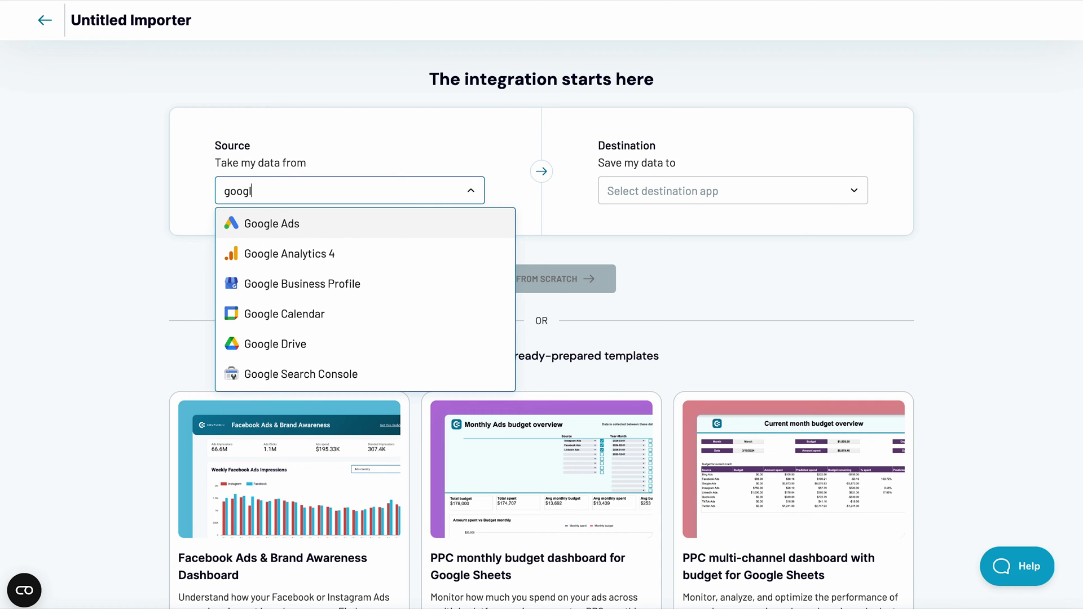
type("e sh")
left_click(379, 222)
type("l")
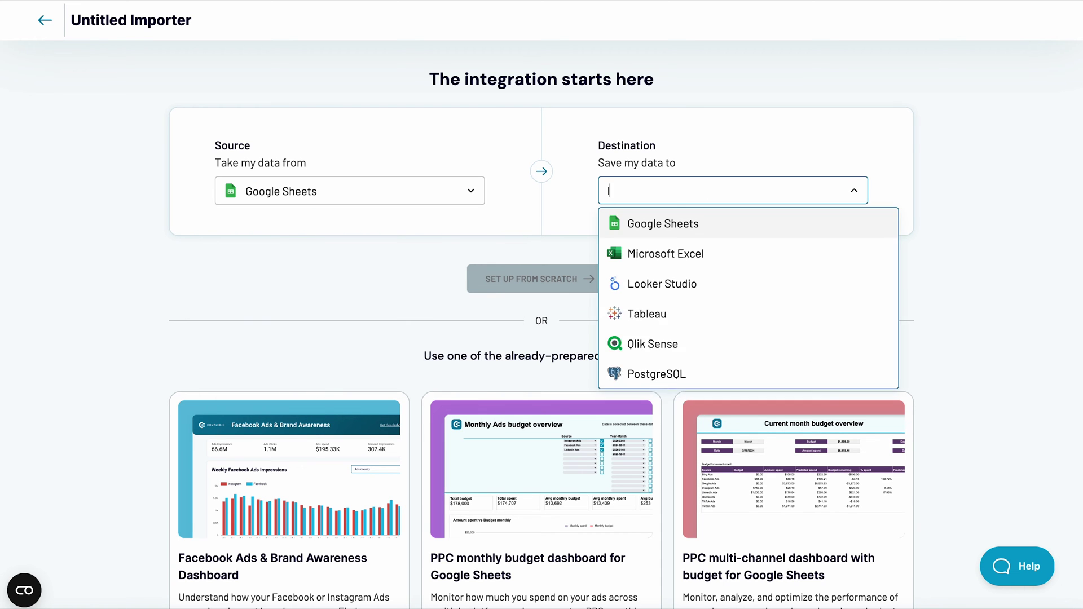
type("ook")
left_click(653, 227)
left_click(606, 278)
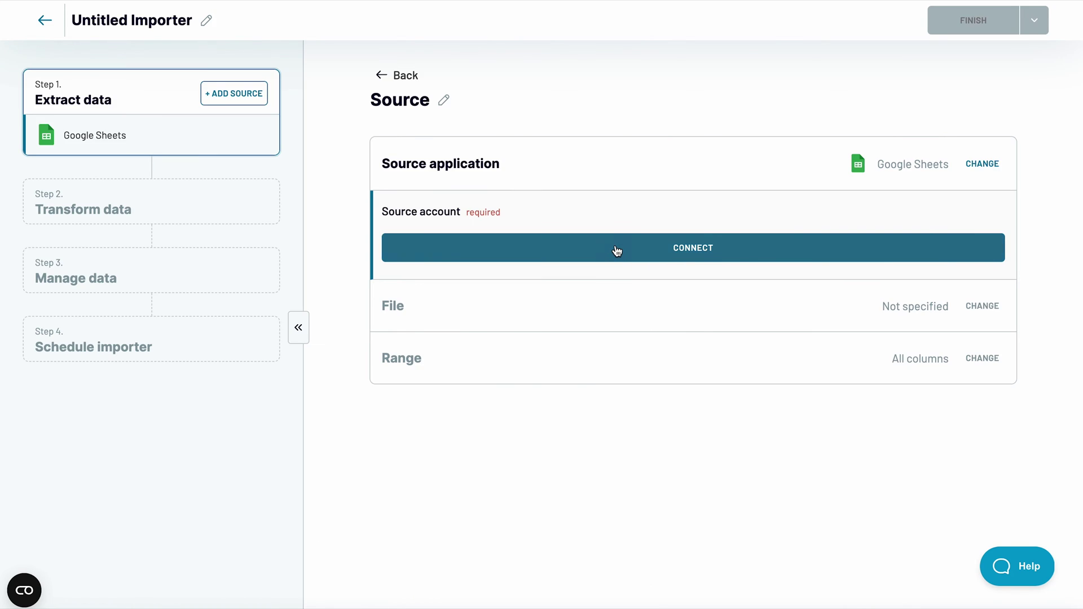
Connect and grant access to the Google account as the Sheets source
left_click(616, 251)
left_click(547, 429)
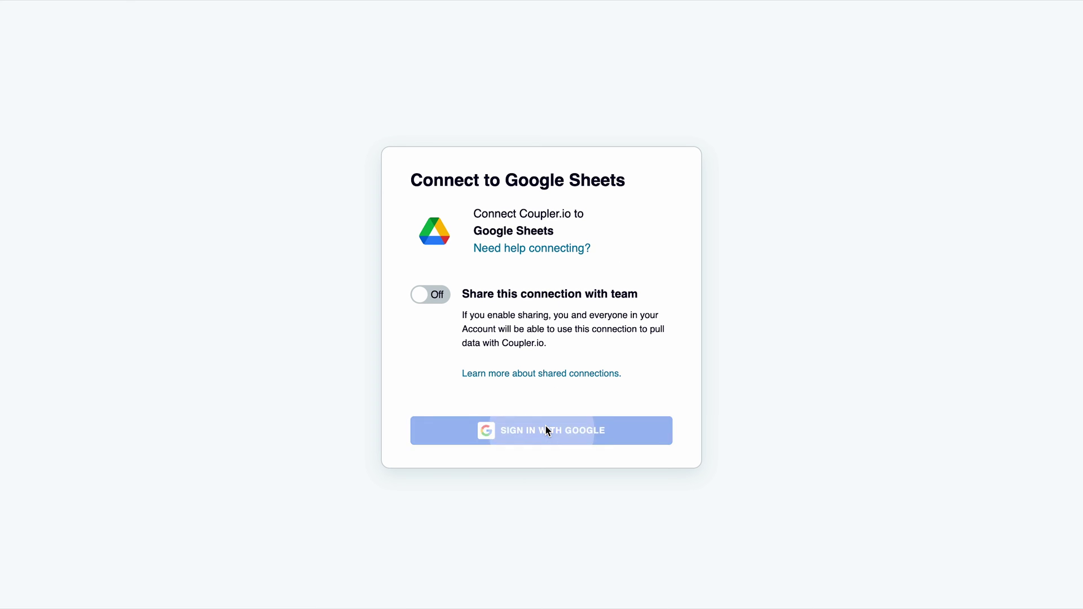
left_click(613, 224)
left_click(613, 364)
left_click(624, 417)
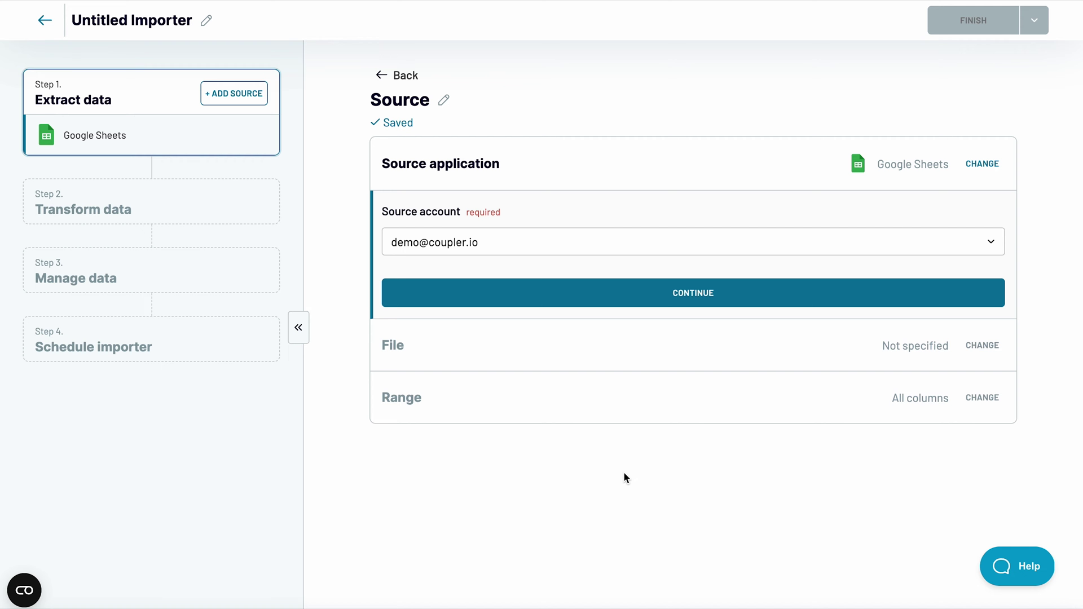
left_click(645, 297)
Select the Facebook_Ads_data_2024 file and tick sheets 2024-01 onward for import
left_click(637, 323)
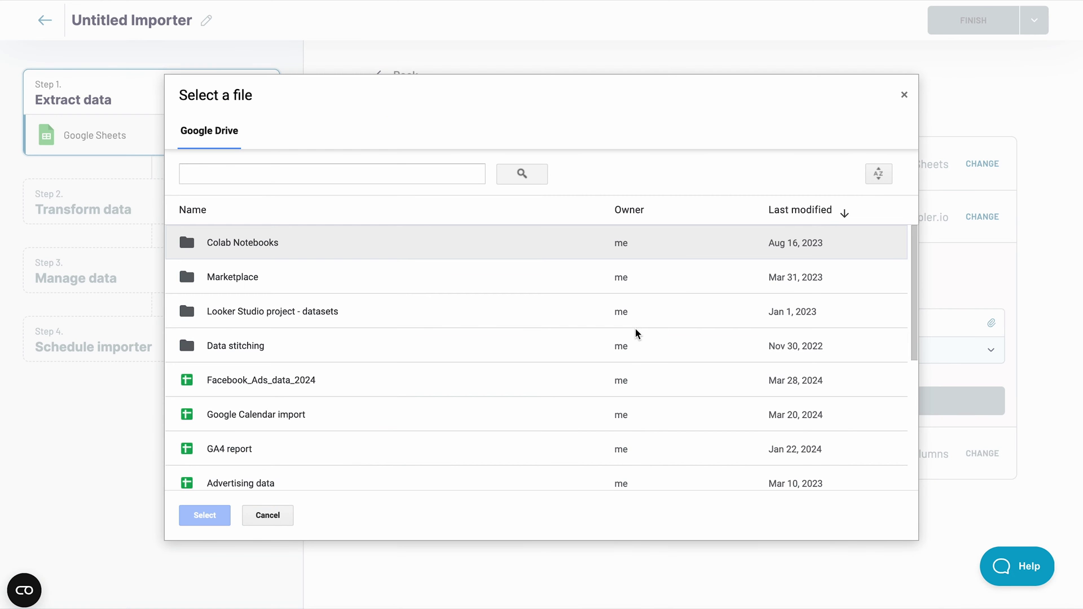
left_click(613, 383)
left_click(206, 515)
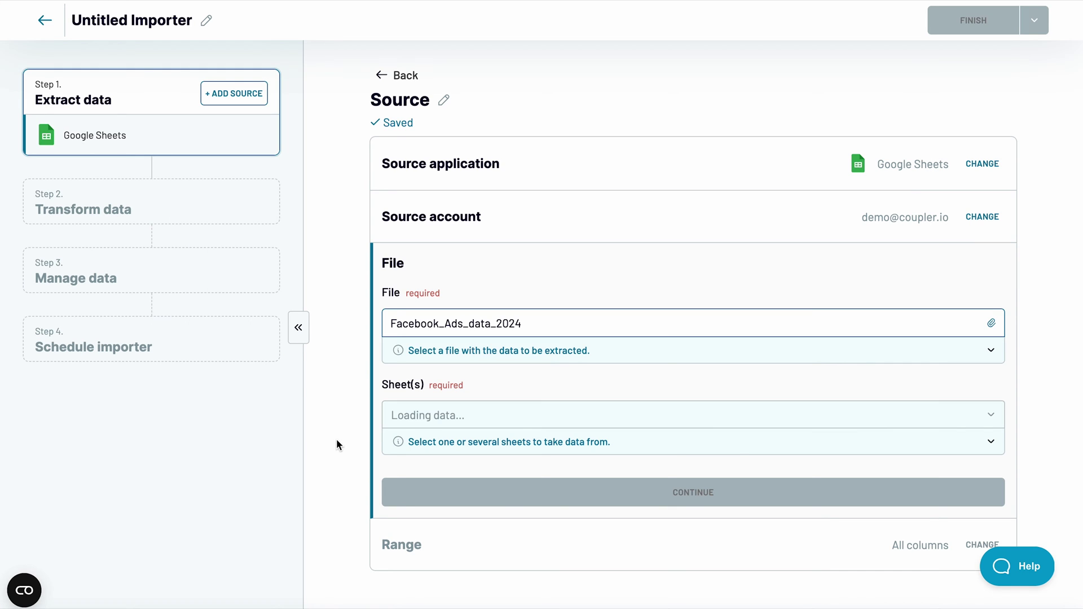
left_click(406, 416)
left_click(420, 445)
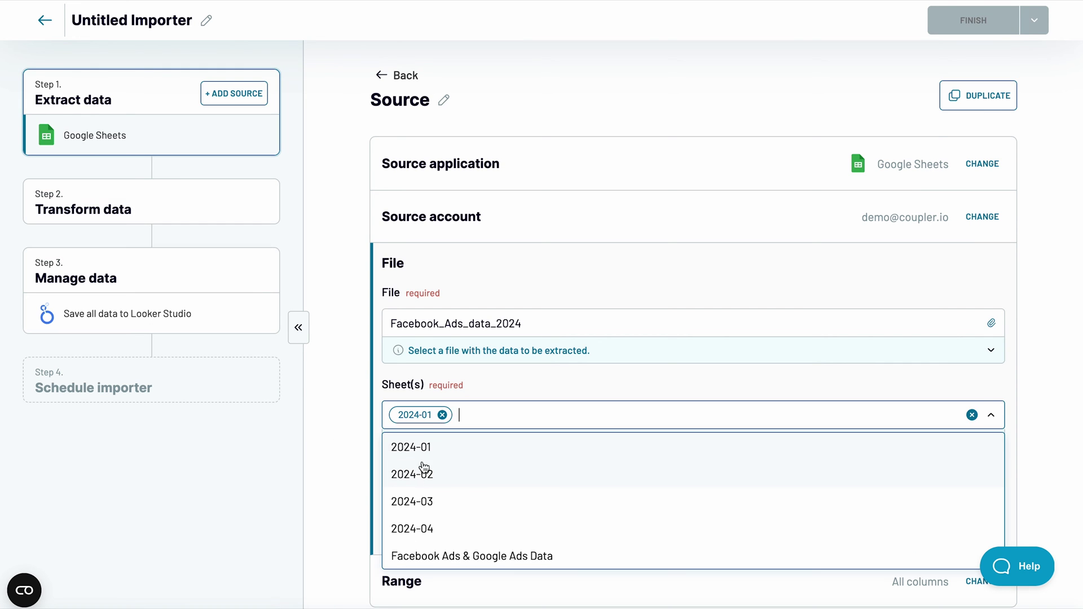
left_click(427, 501)
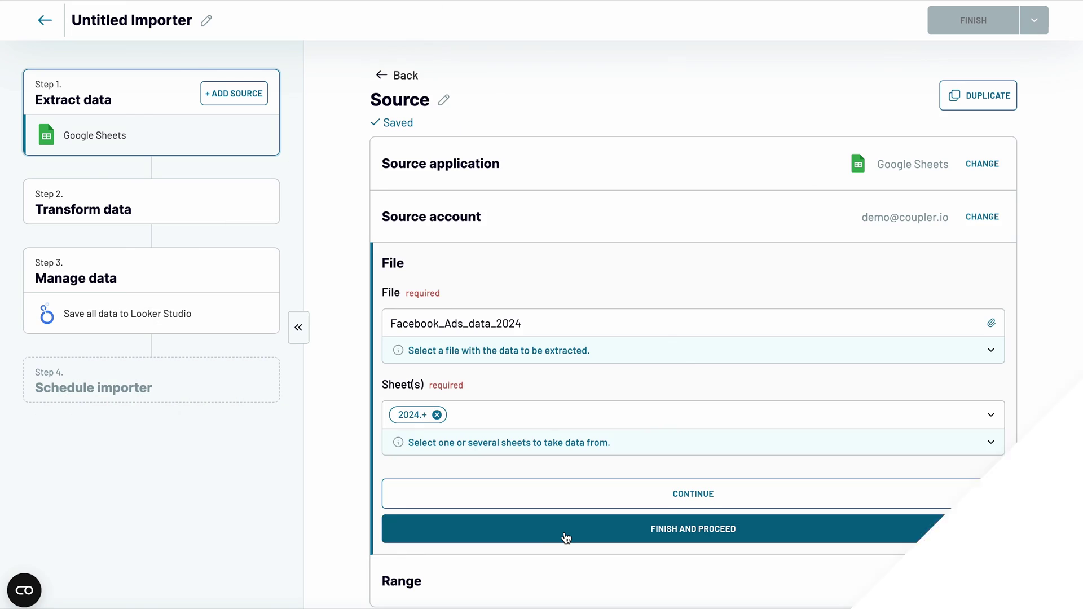
Finish the source, untick the Cost columns in Column management, and proceed
left_click(566, 538)
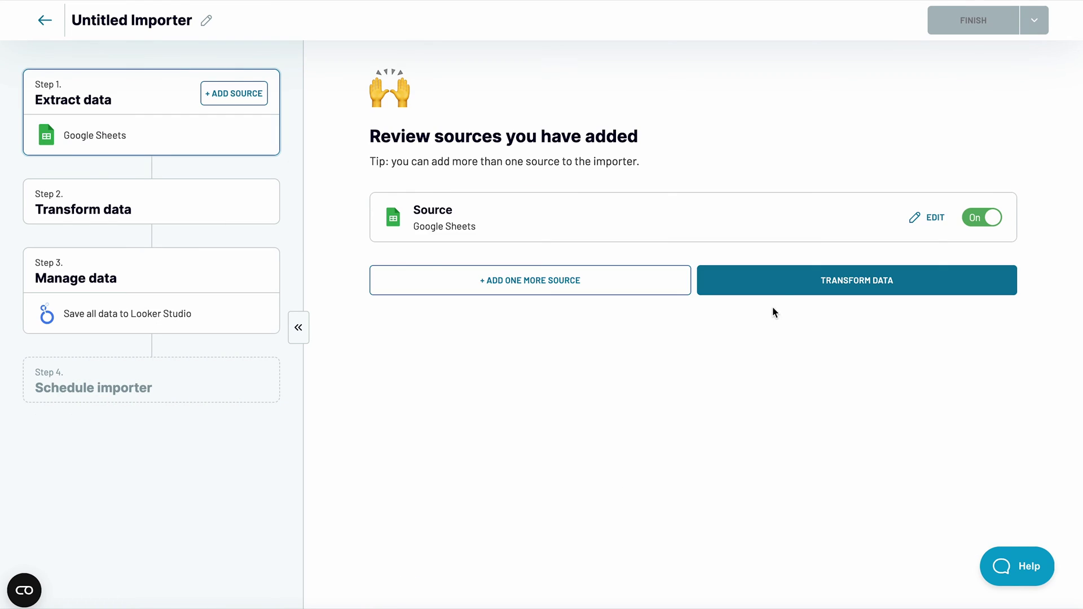
left_click(801, 286)
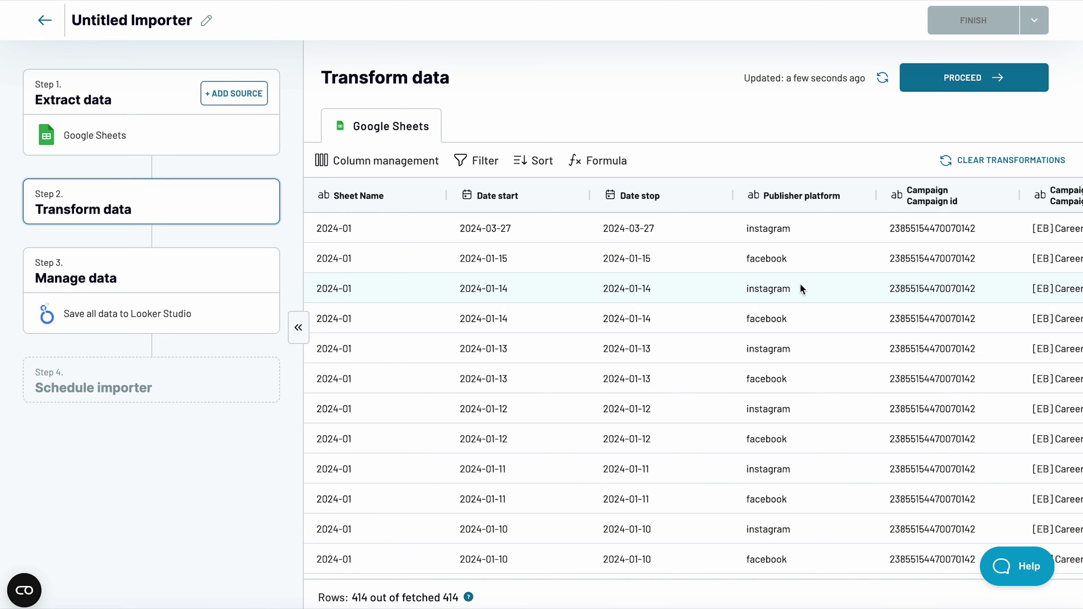
left_click(603, 162)
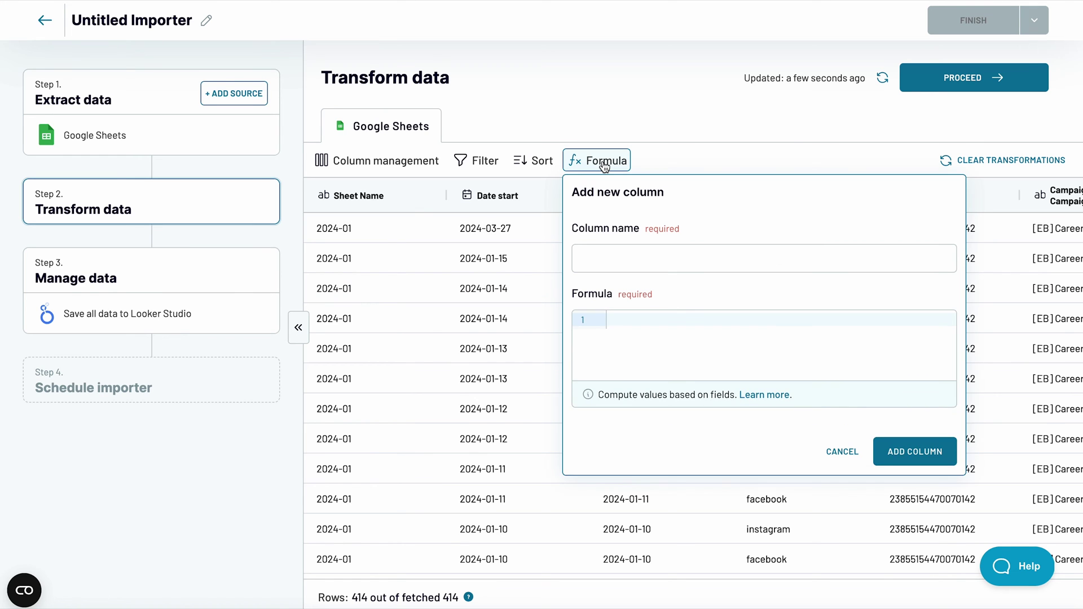
left_click(540, 164)
left_click(478, 165)
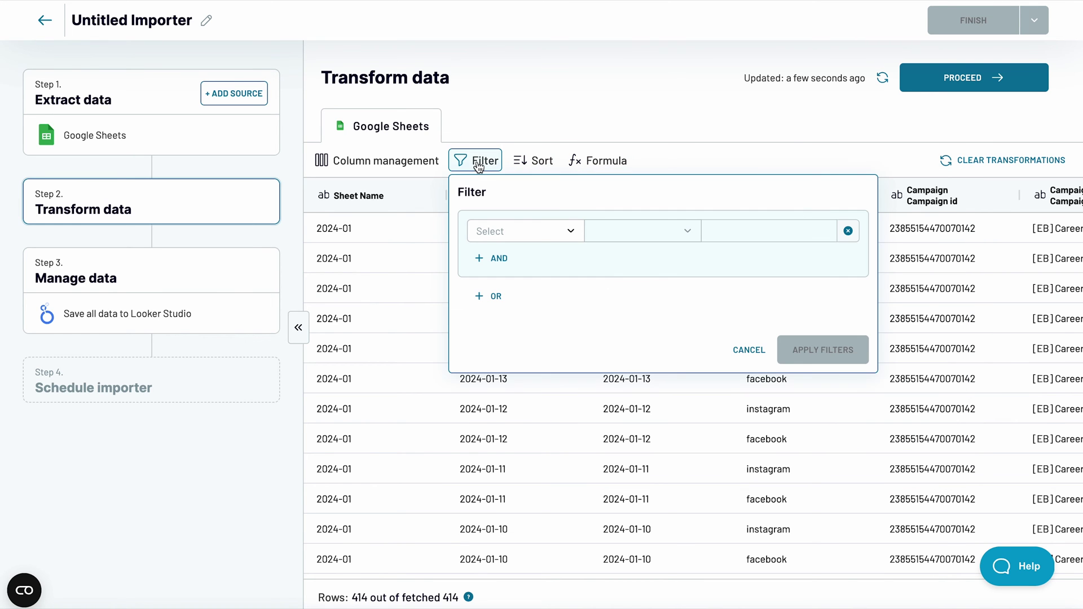
left_click(409, 164)
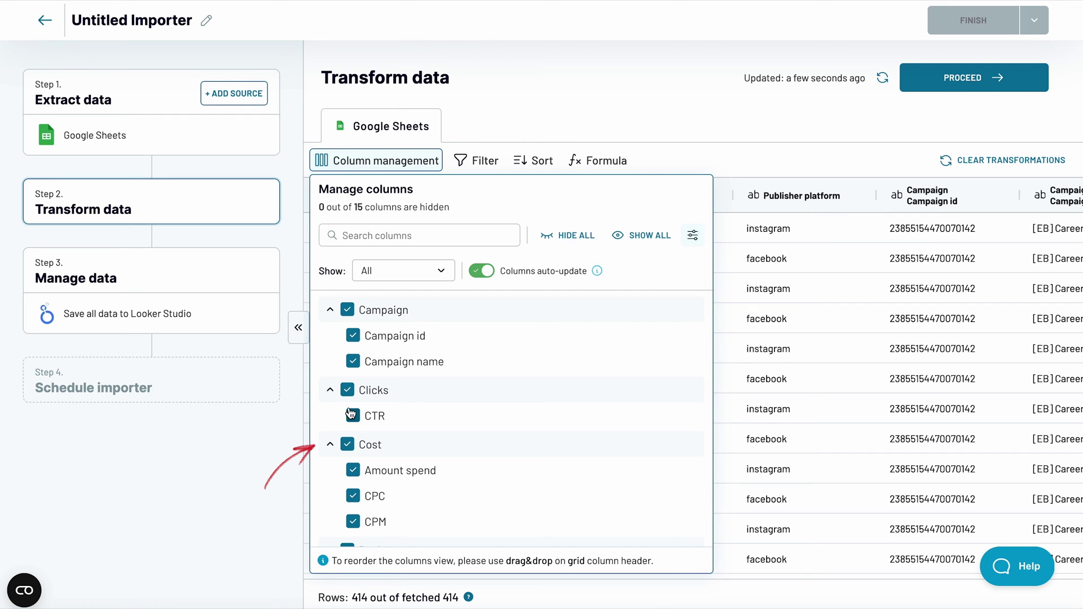
left_click(348, 446)
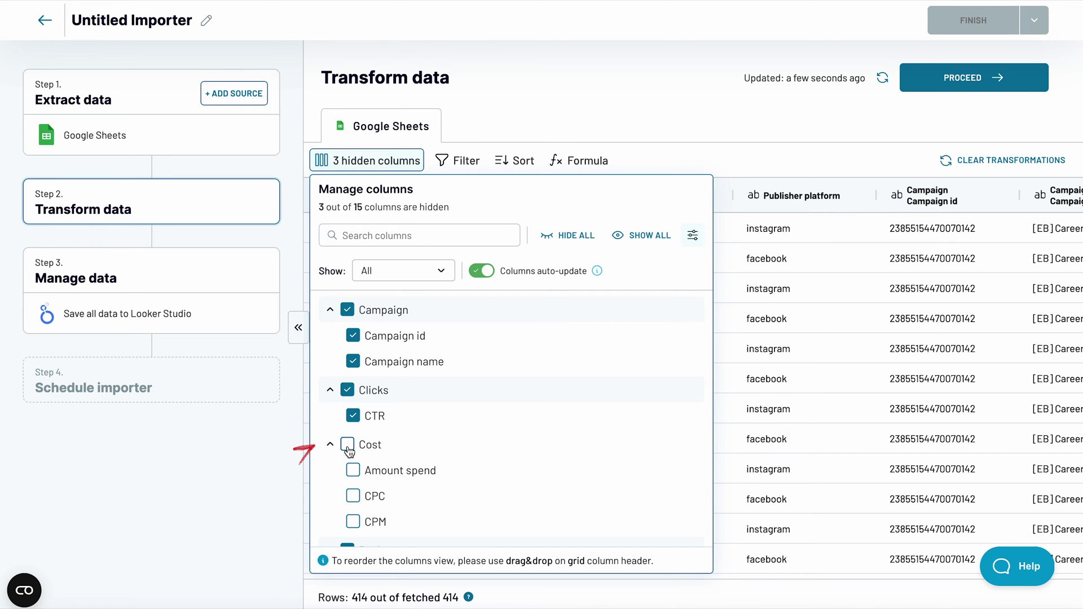
left_click(972, 79)
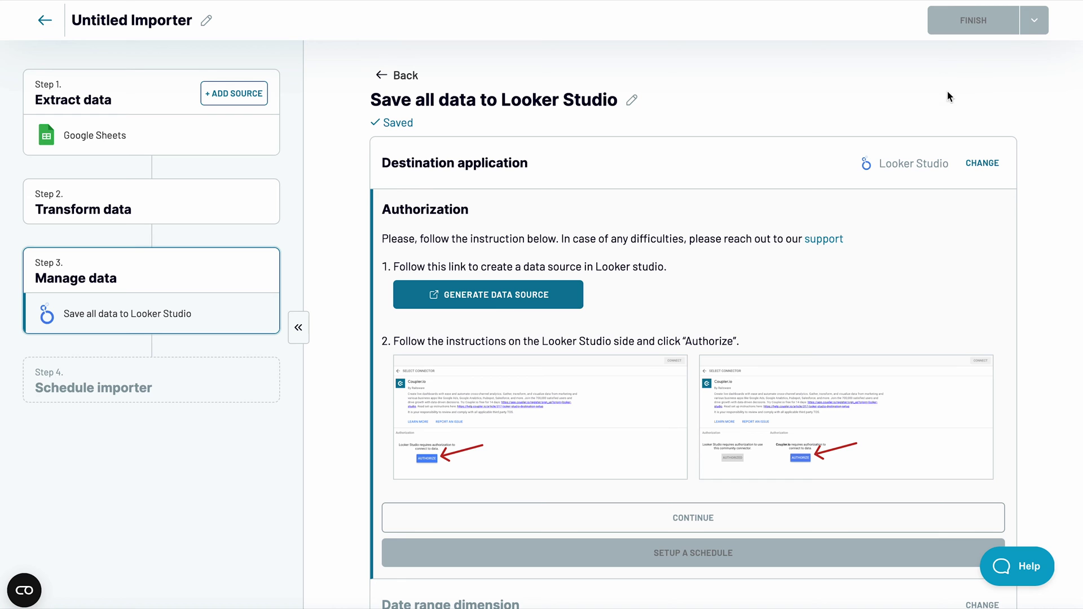
Generate the Looker Studio data source and authorize the Coupler.io connector with the Google account
left_click(495, 302)
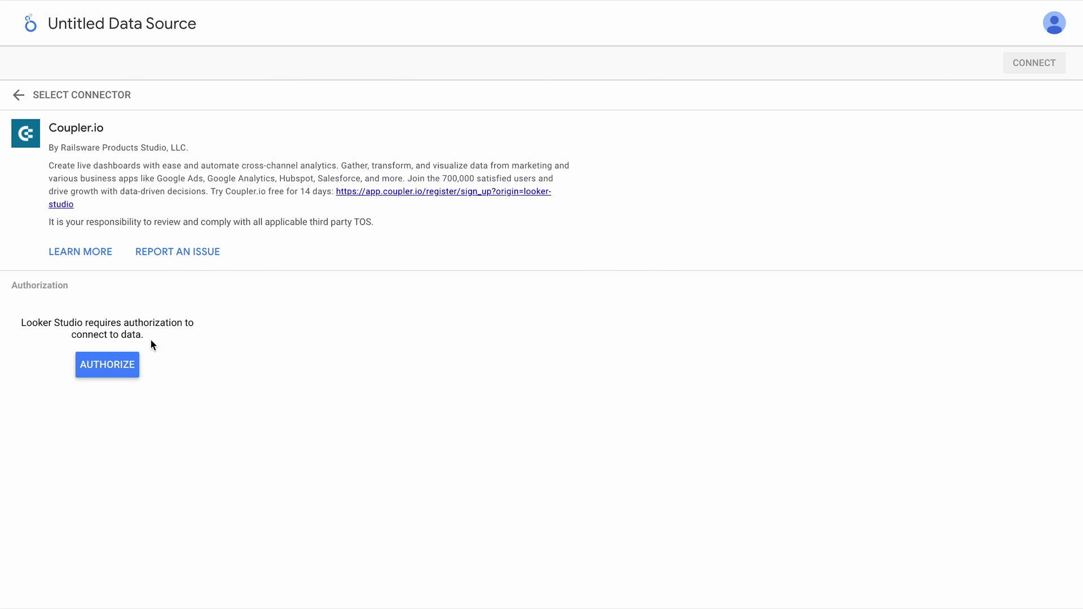
left_click(114, 361)
left_click(668, 213)
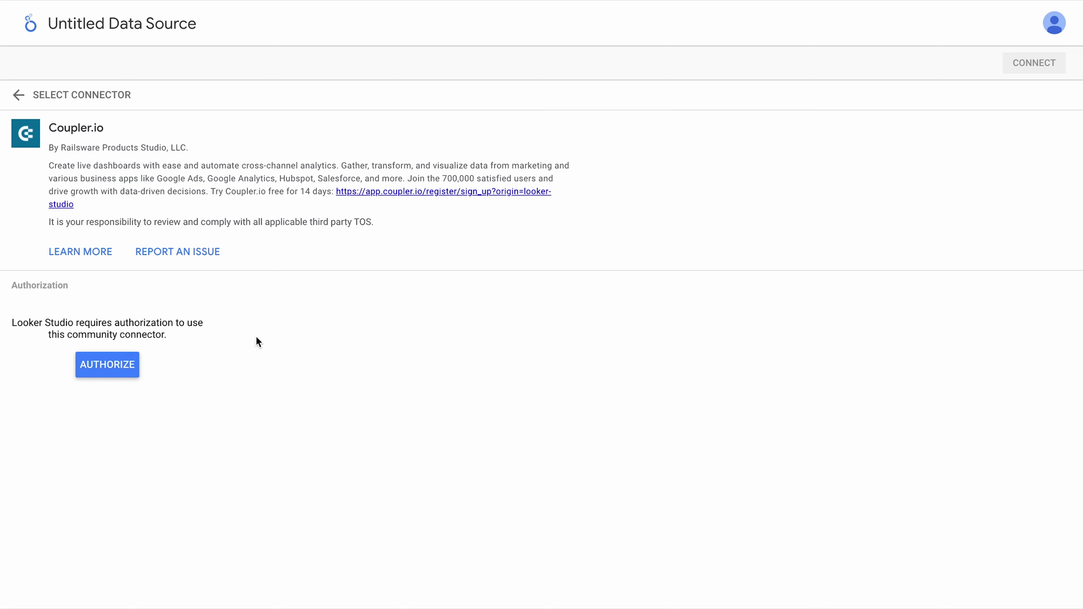
left_click(120, 369)
left_click(632, 232)
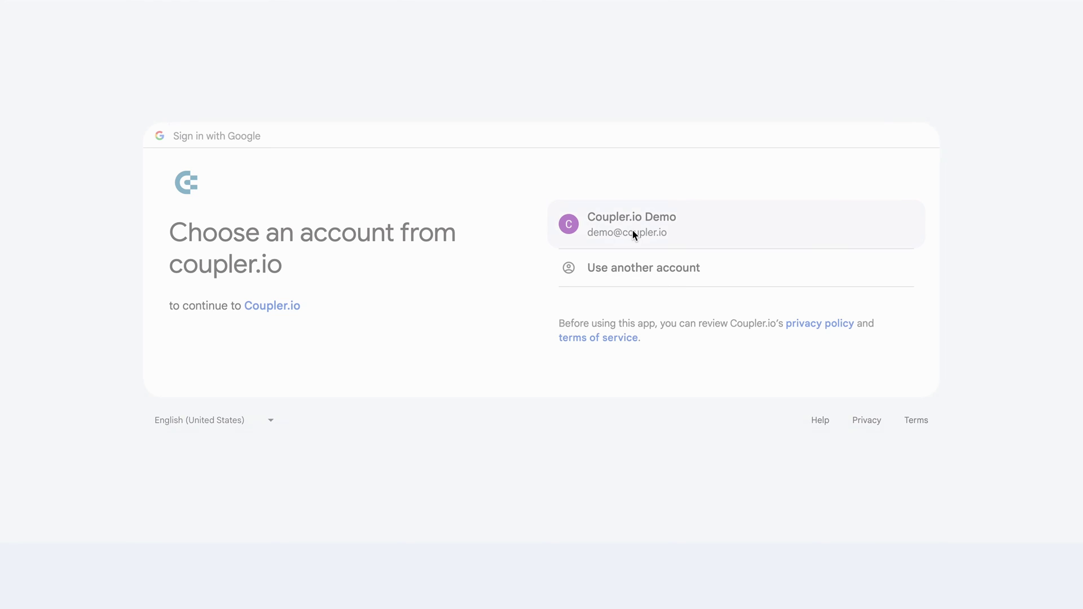
left_click(636, 392)
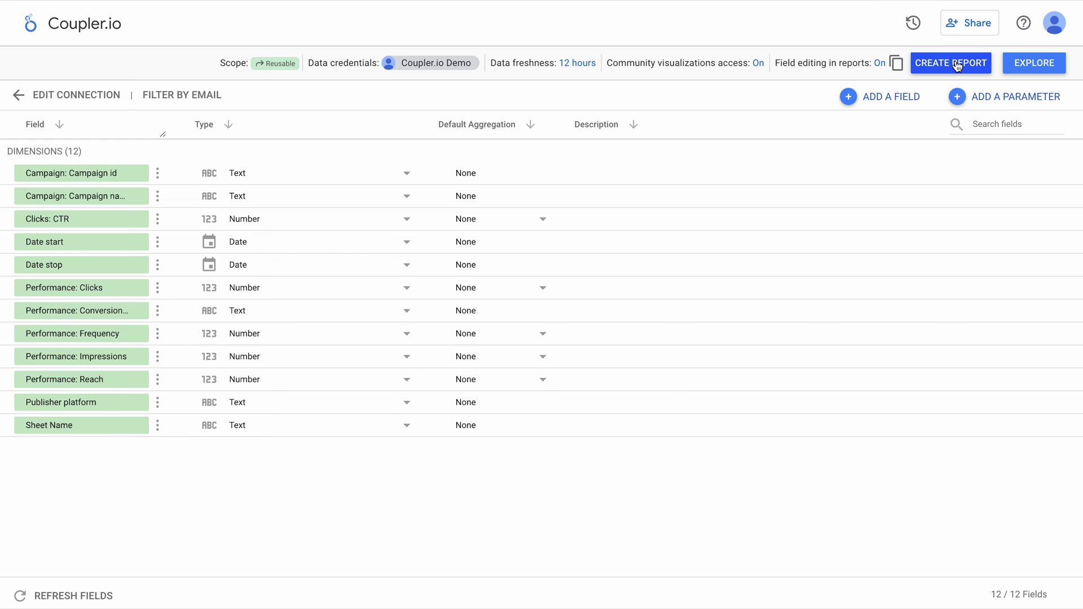
Create a report from the Coupler.io data source and add it to the report
left_click(956, 66)
left_click(654, 390)
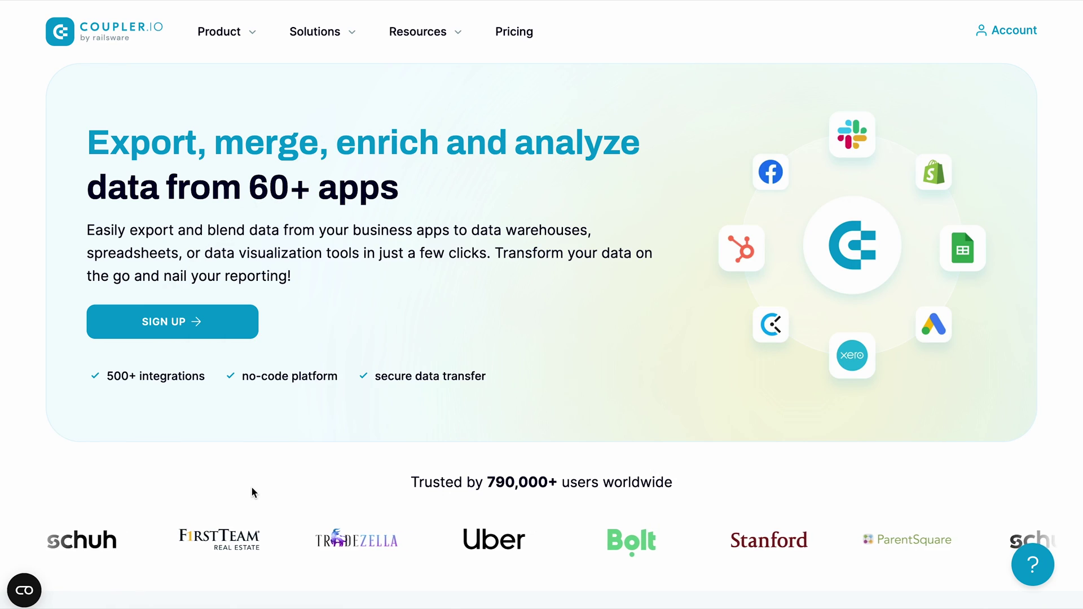
scroll(251, 487, "down", 2)
scroll(251, 487, "down", 8)
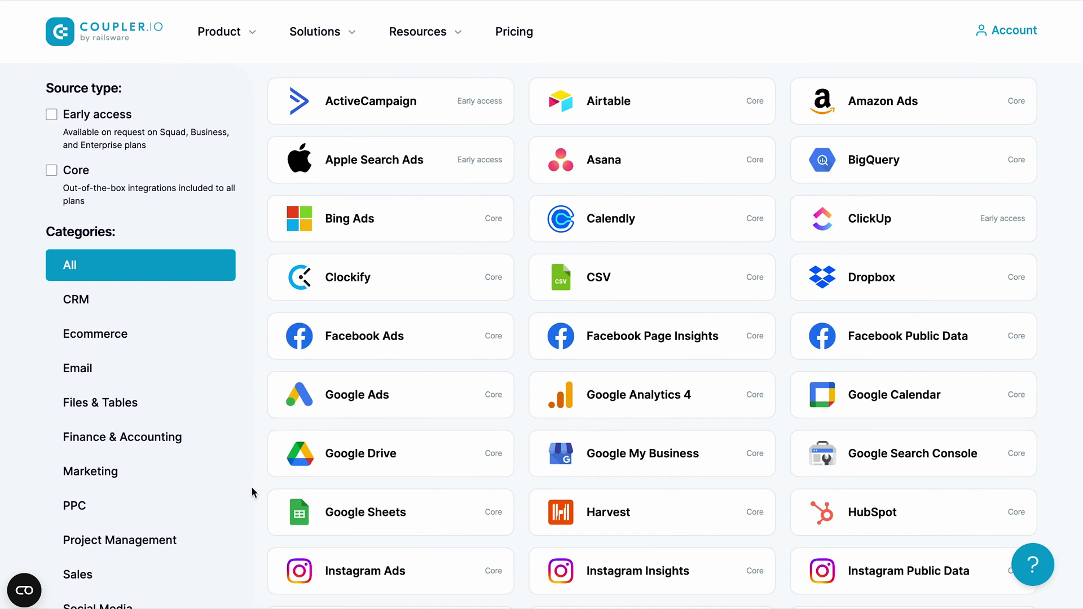
scroll(252, 487, "down", 7)
scroll(252, 493, "down", 1)
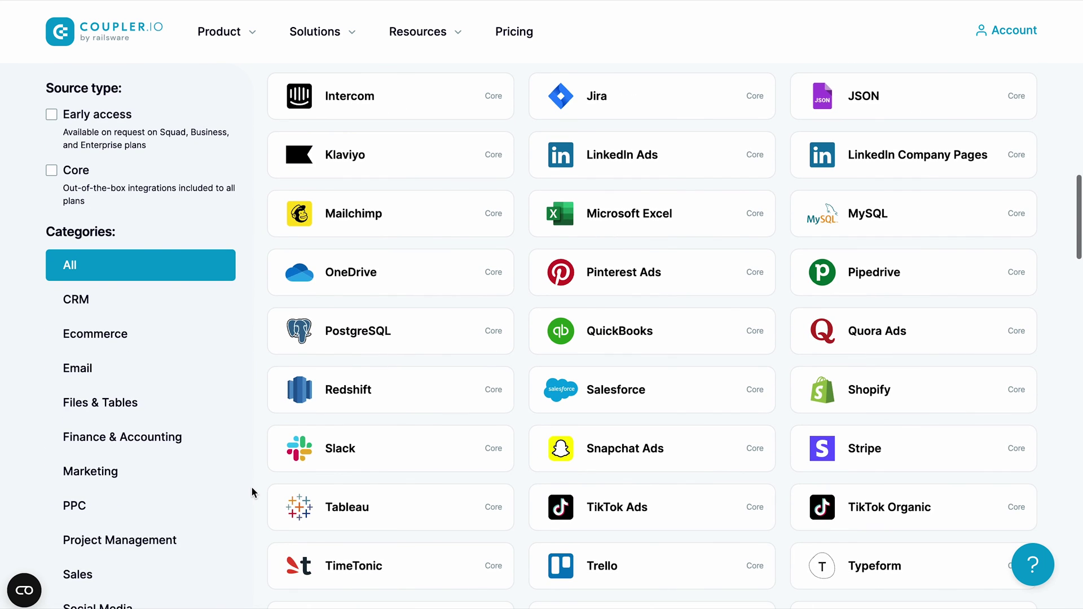
scroll(251, 491, "down", 4)
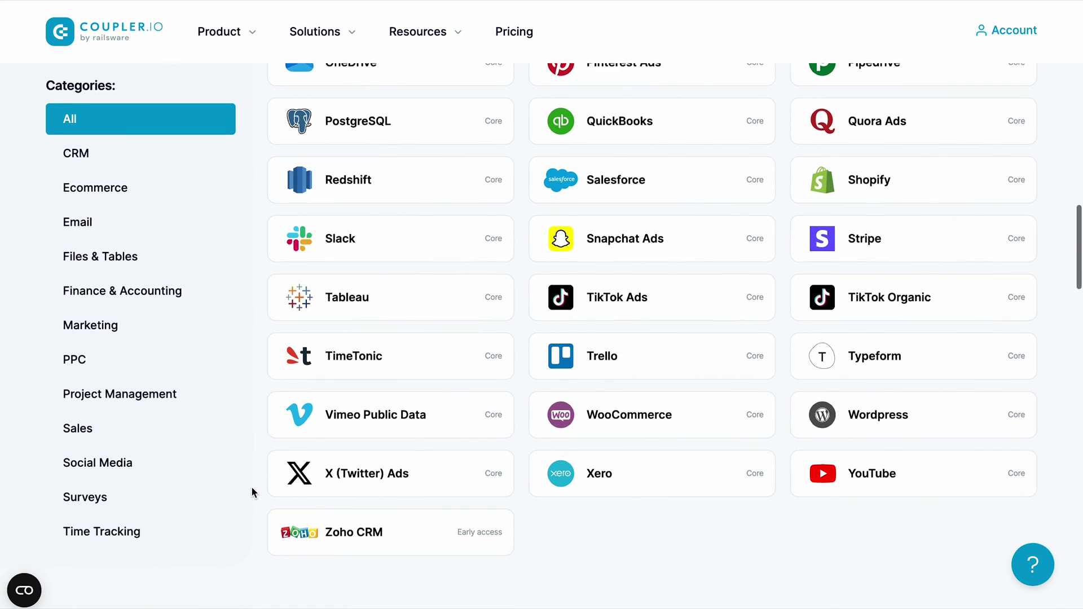